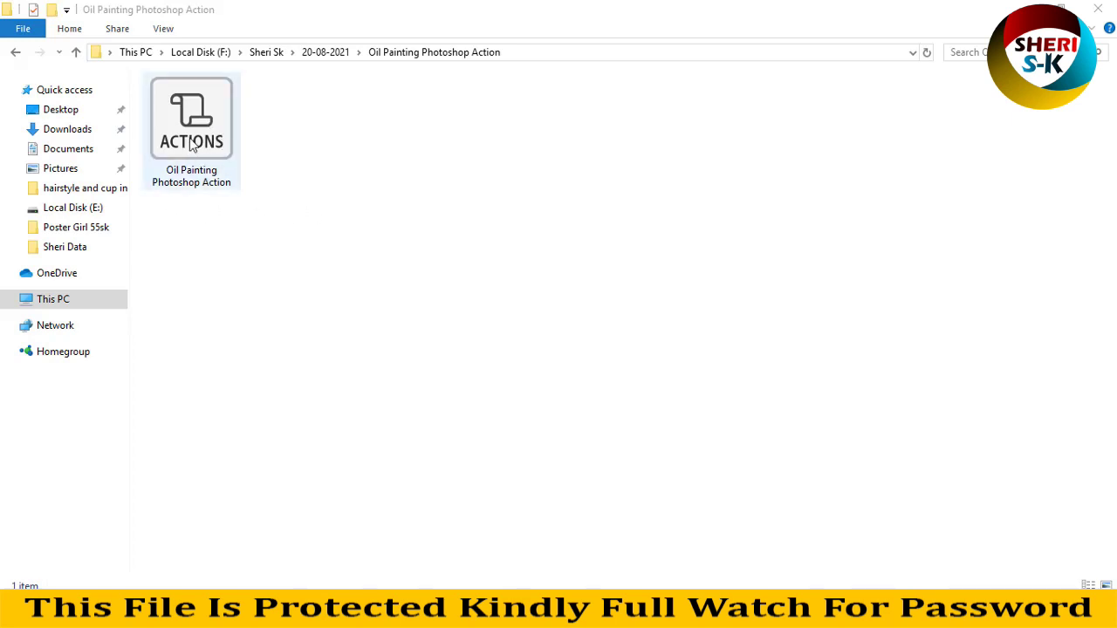
Drag the Oil Painting Photoshop Action file from Explorer over to Photoshop.
left_click_drag(191, 144, 504, 260)
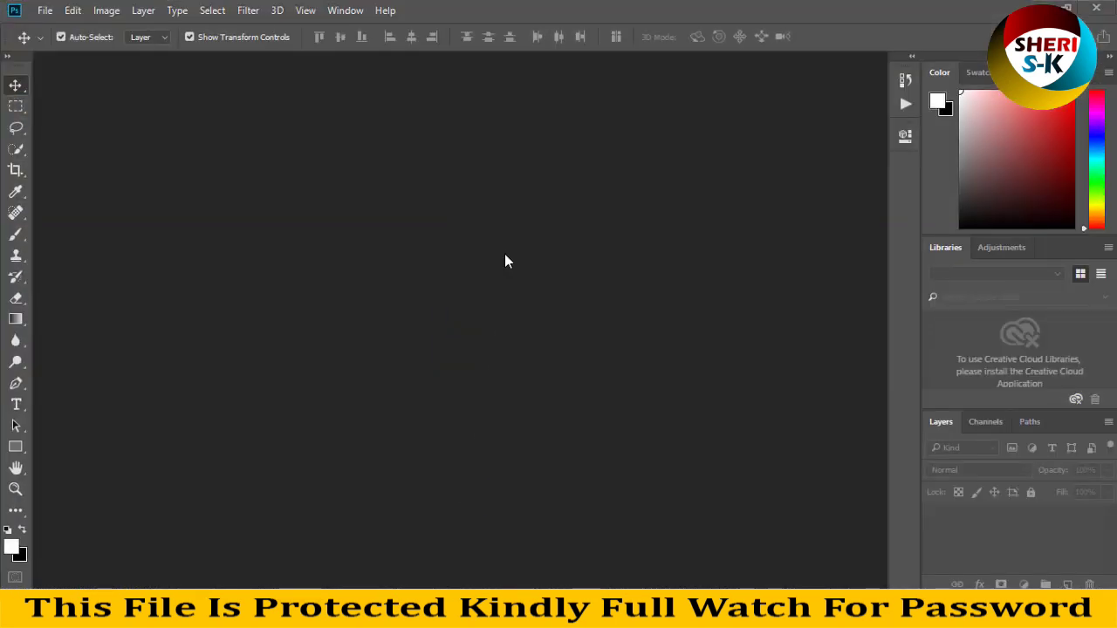
Show the Actions panel and bring up Load Actions from its flyout menu.
left_click(346, 11)
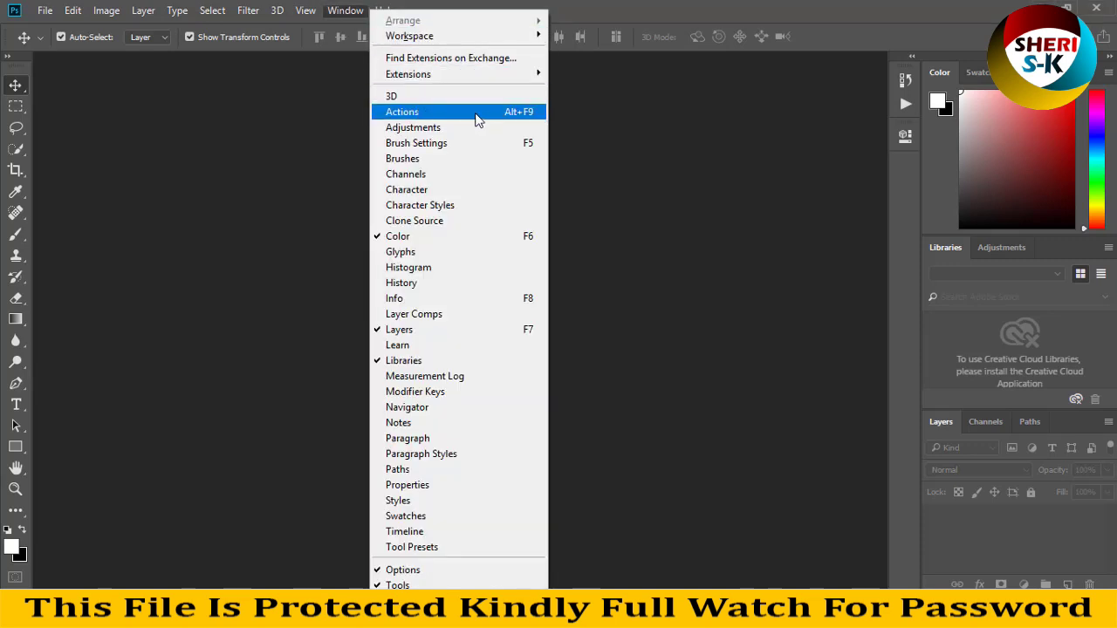
left_click(515, 114)
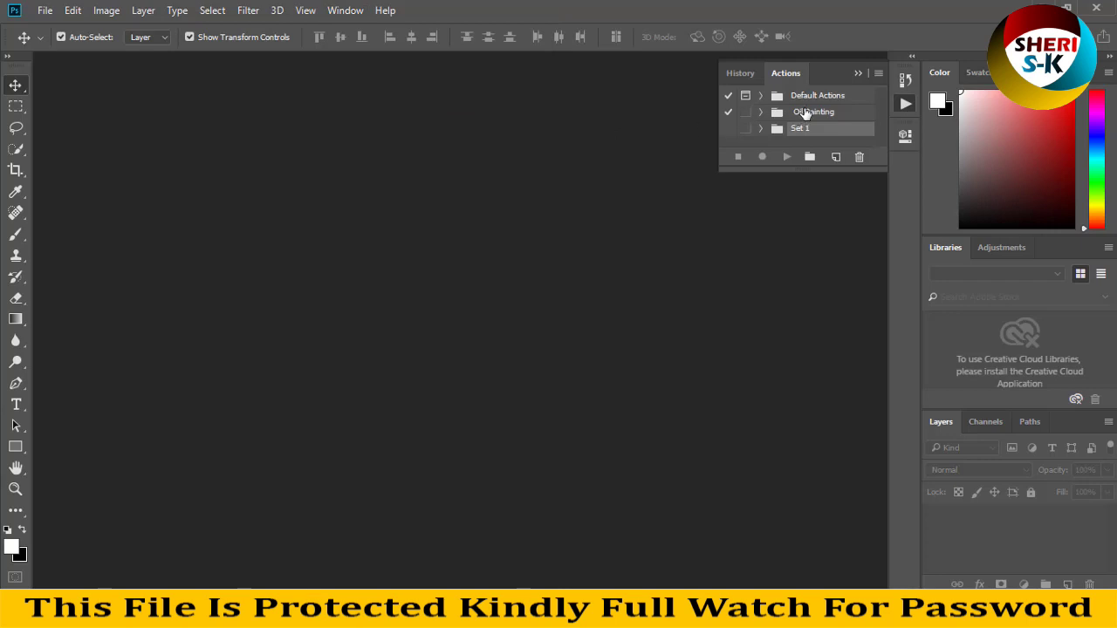
left_click(877, 74)
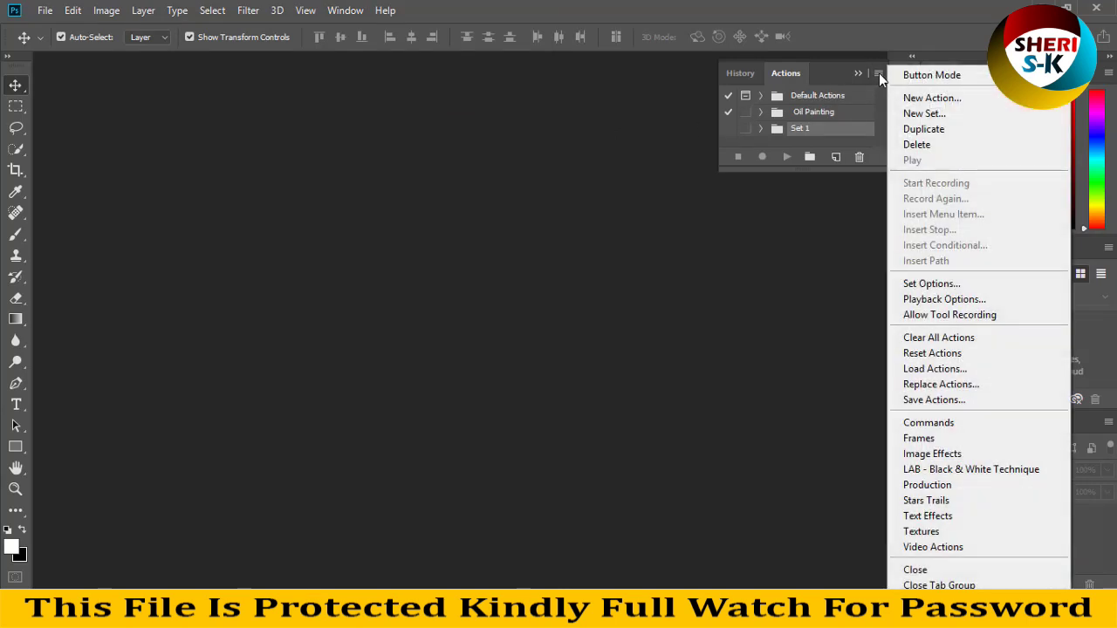
left_click(934, 369)
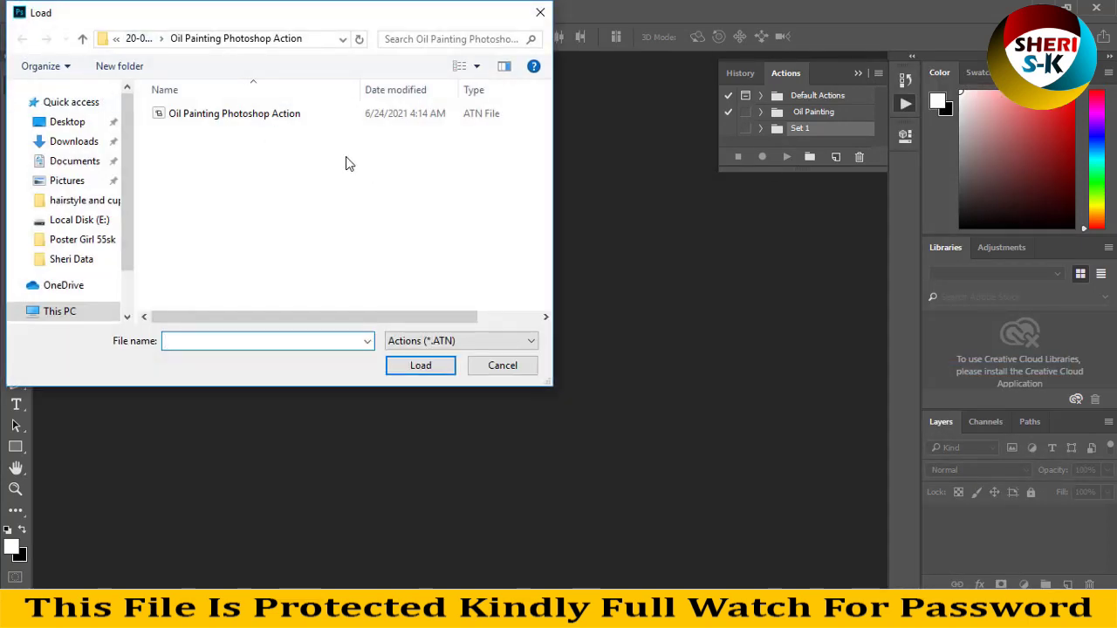
Cancel the Load dialog and delete the Set 1 action set.
left_click(237, 114)
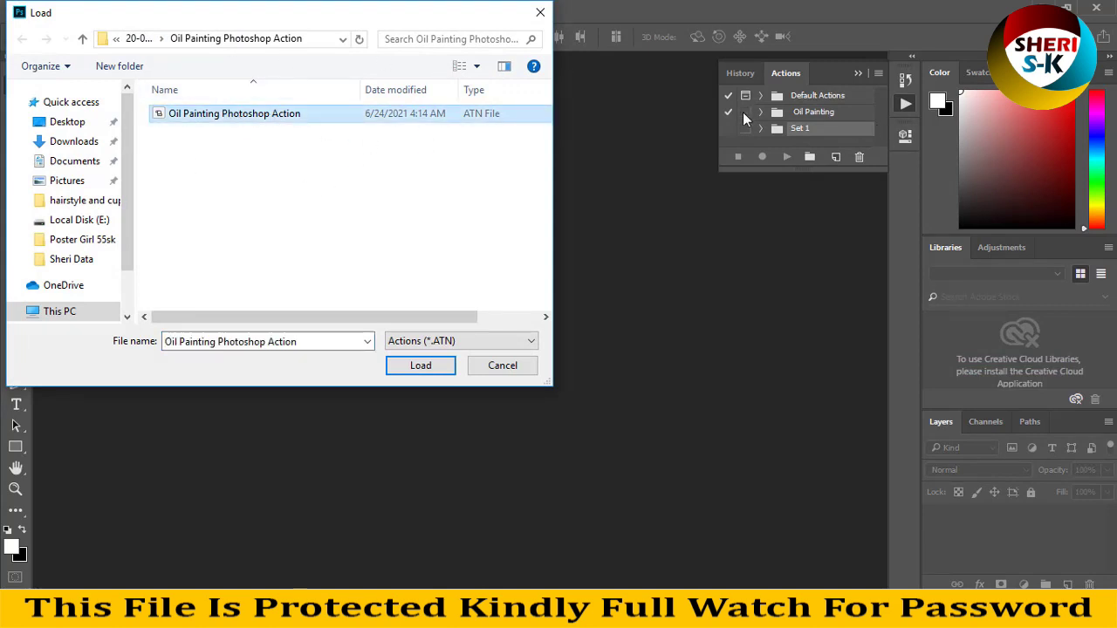
left_click(500, 370)
left_click(809, 113)
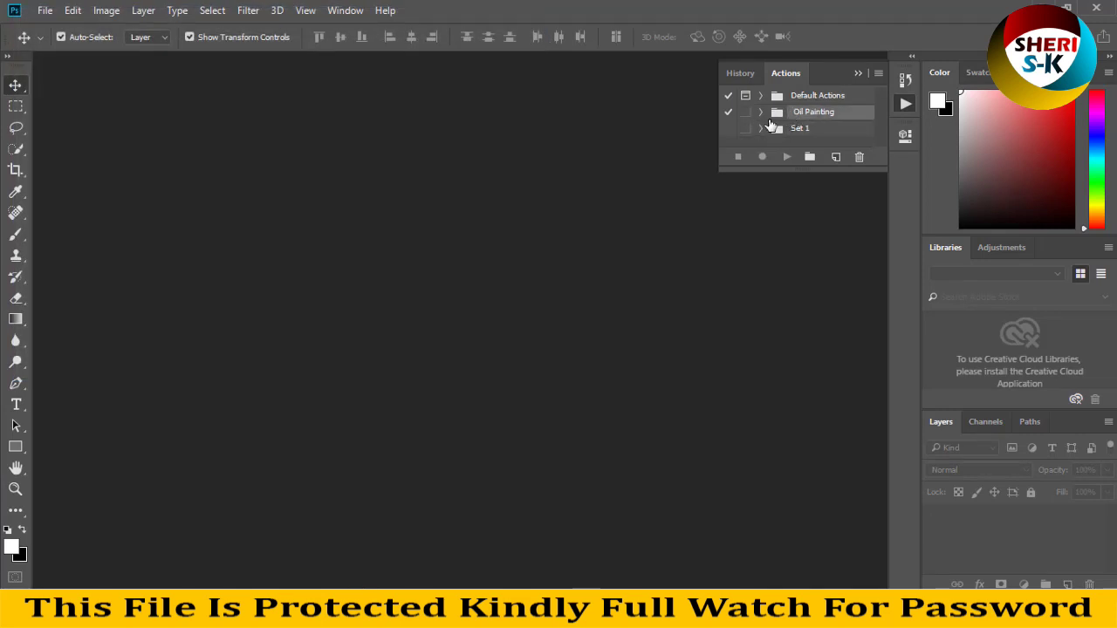
left_click(801, 130)
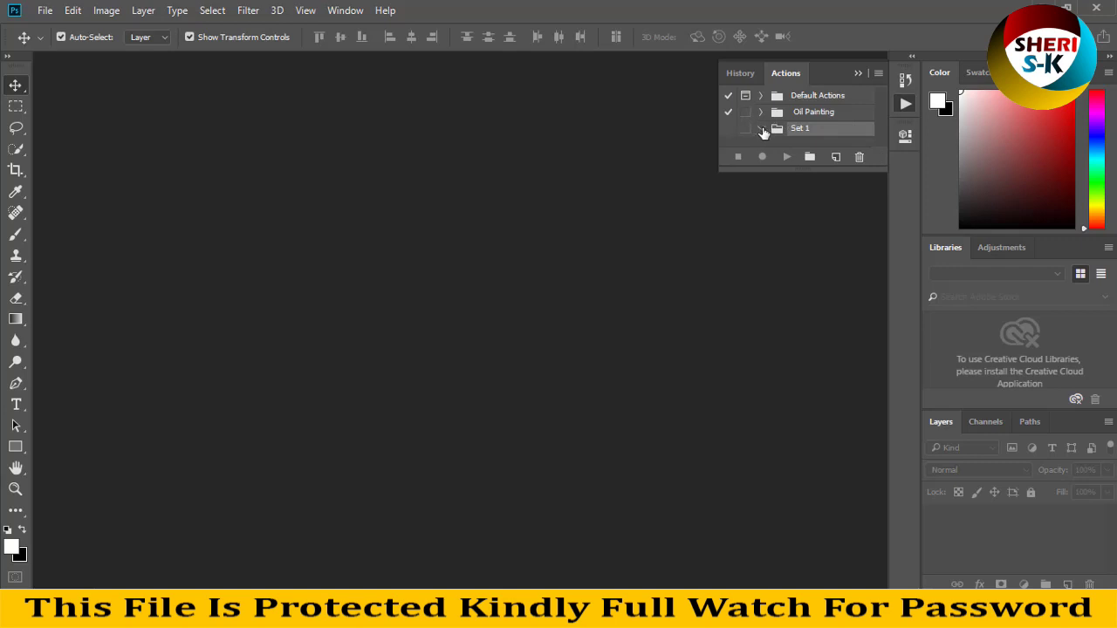
left_click(761, 128)
left_click(860, 157)
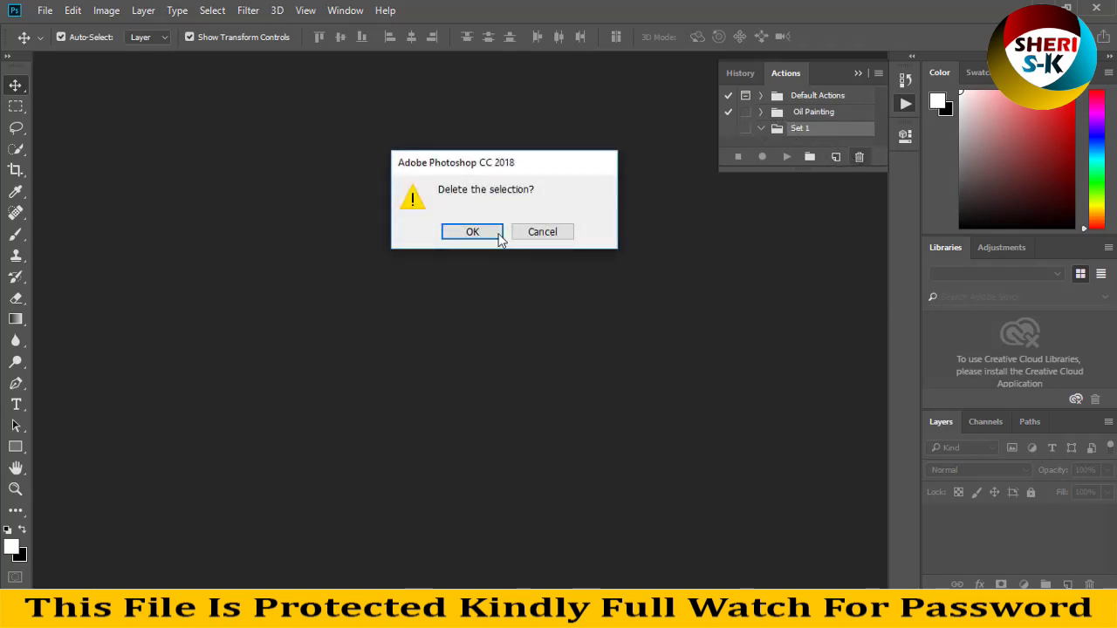
left_click(500, 238)
Expand the Oil Painting set and select its CC+ Version action.
left_click(760, 112)
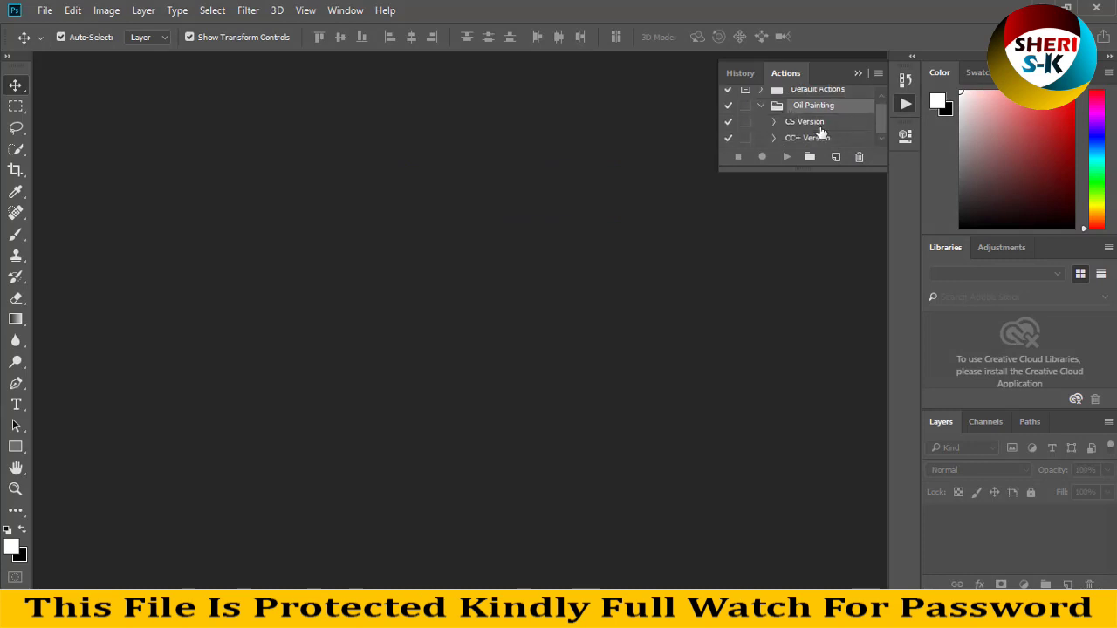
left_click(820, 124)
left_click(812, 139)
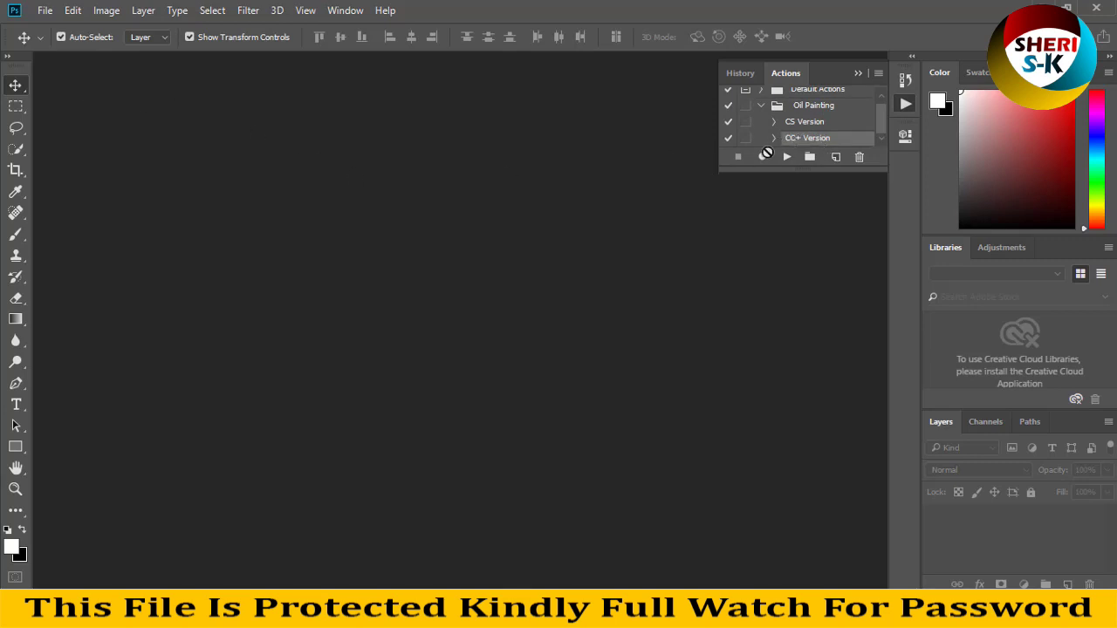
Open portrait photo 19176.jpg and float it in its own window.
double_click(448, 189)
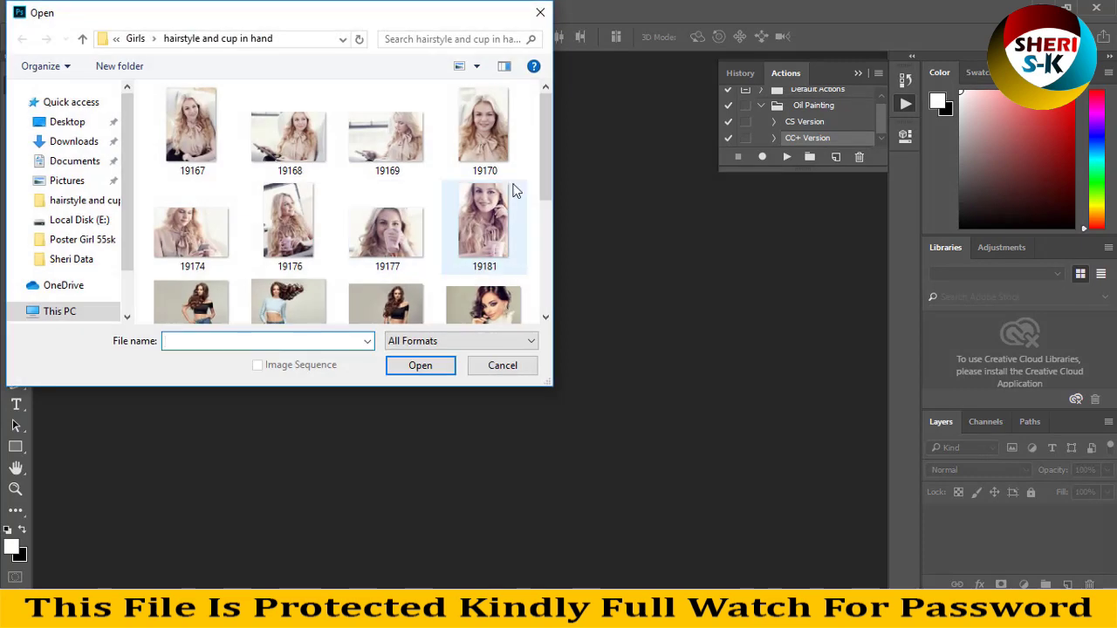
left_click_drag(545, 152, 552, 199)
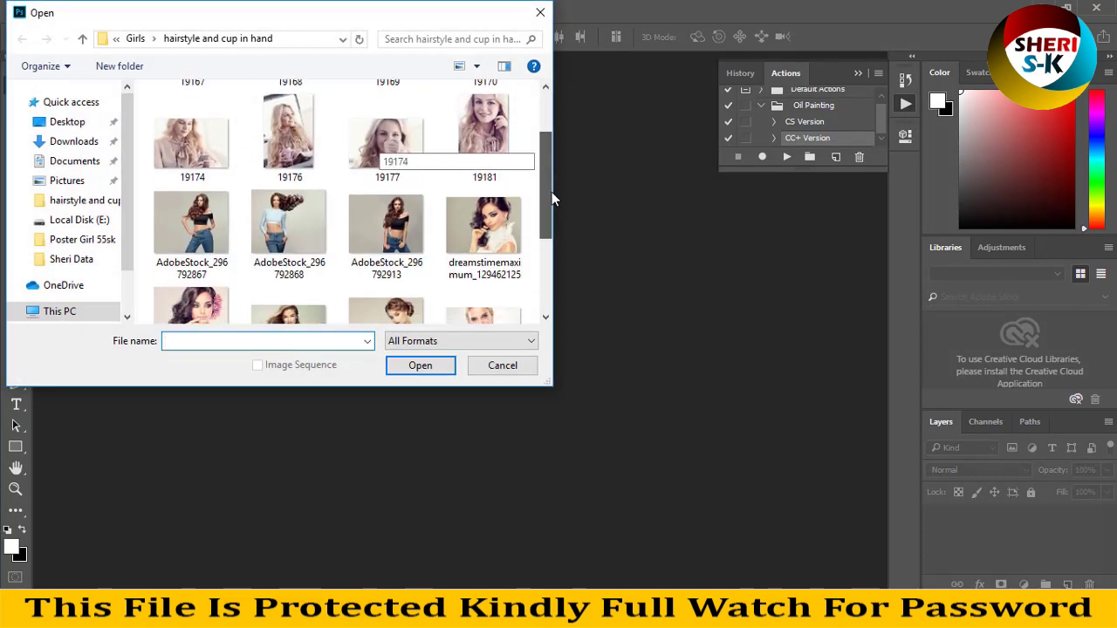
left_click(293, 144)
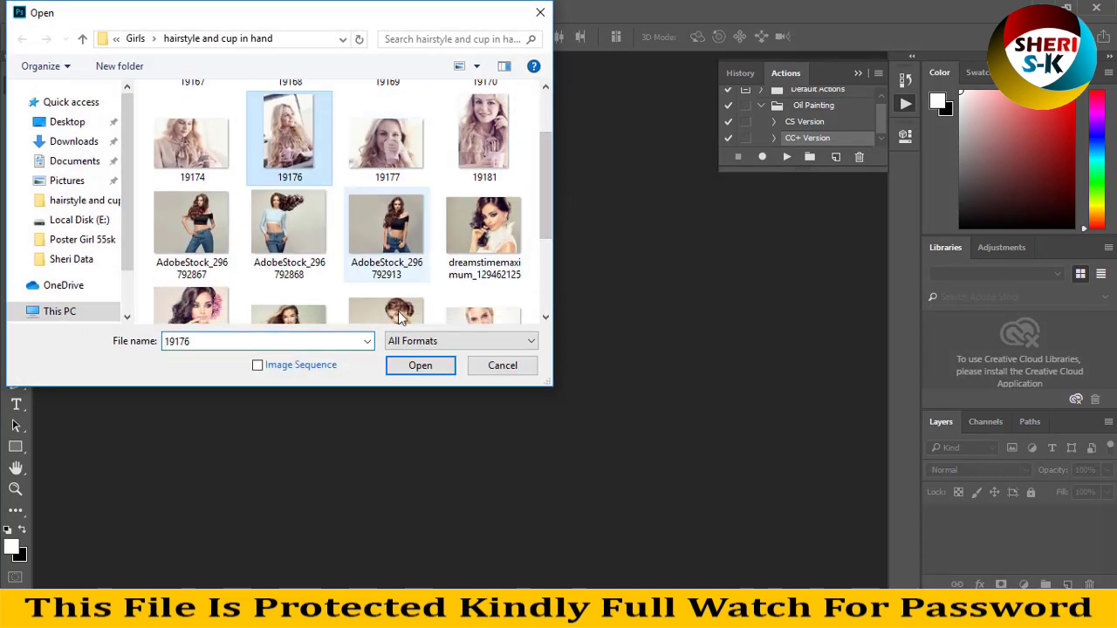
left_click(420, 366)
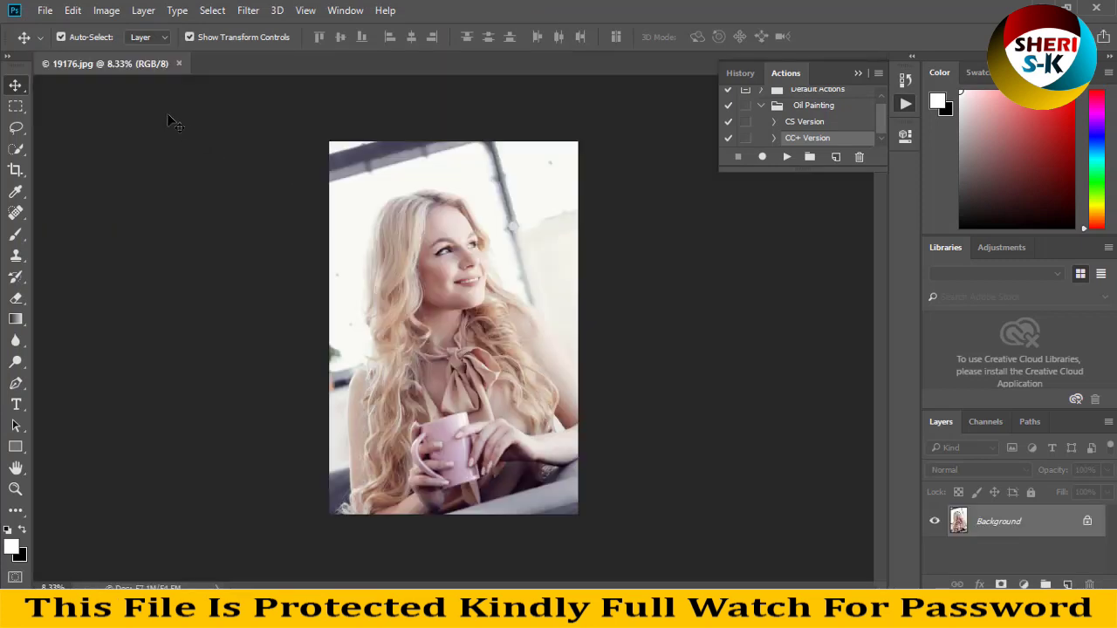
left_click_drag(137, 64, 626, 181)
Resize the image to 1500 × 2250 px at 72 ppi and enlarge its window.
right_click(579, 186)
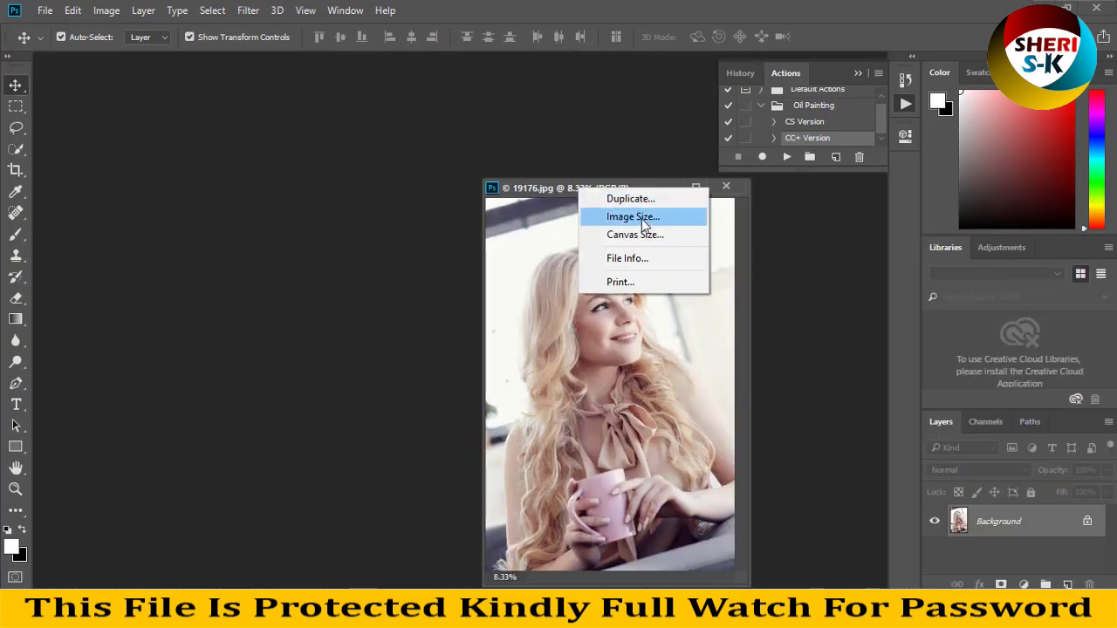
left_click(604, 218)
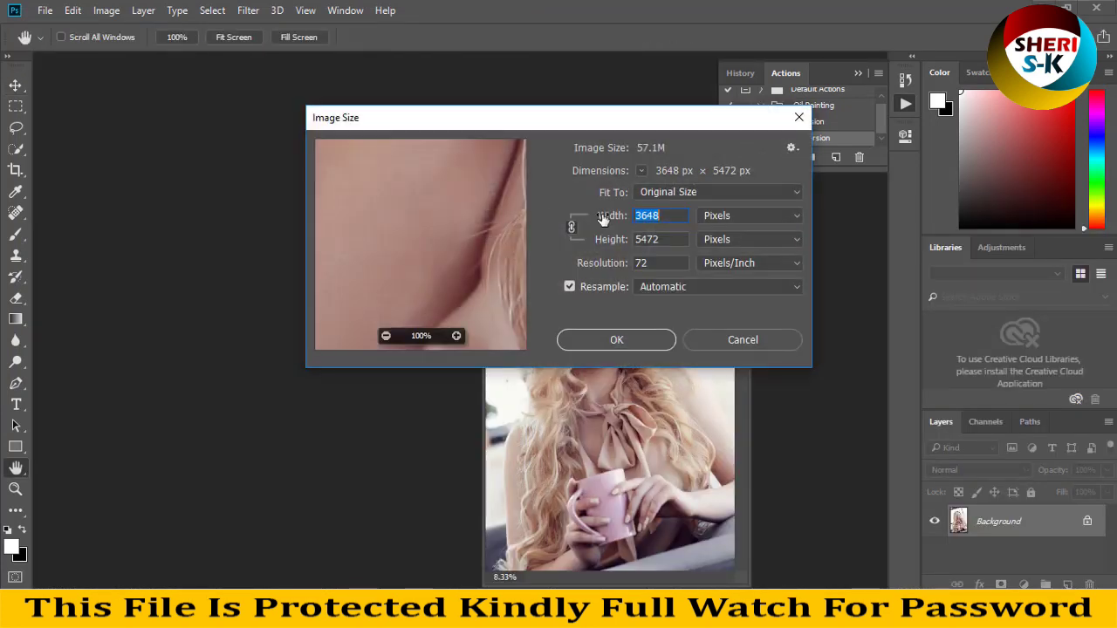
type("15")
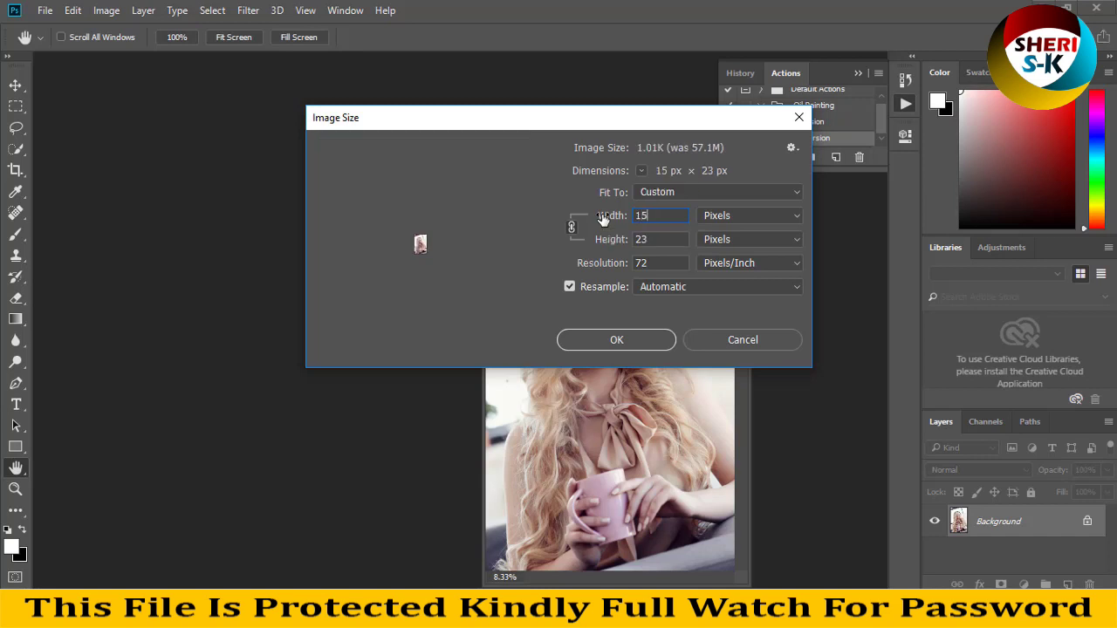
type("00")
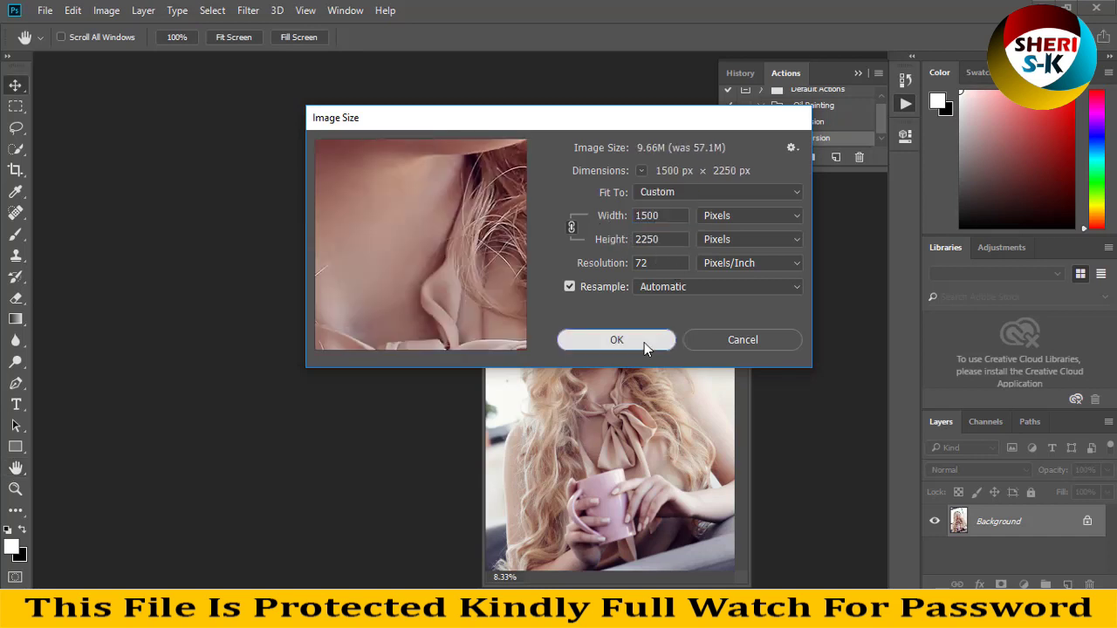
left_click(644, 342)
left_click_drag(504, 188, 257, 74)
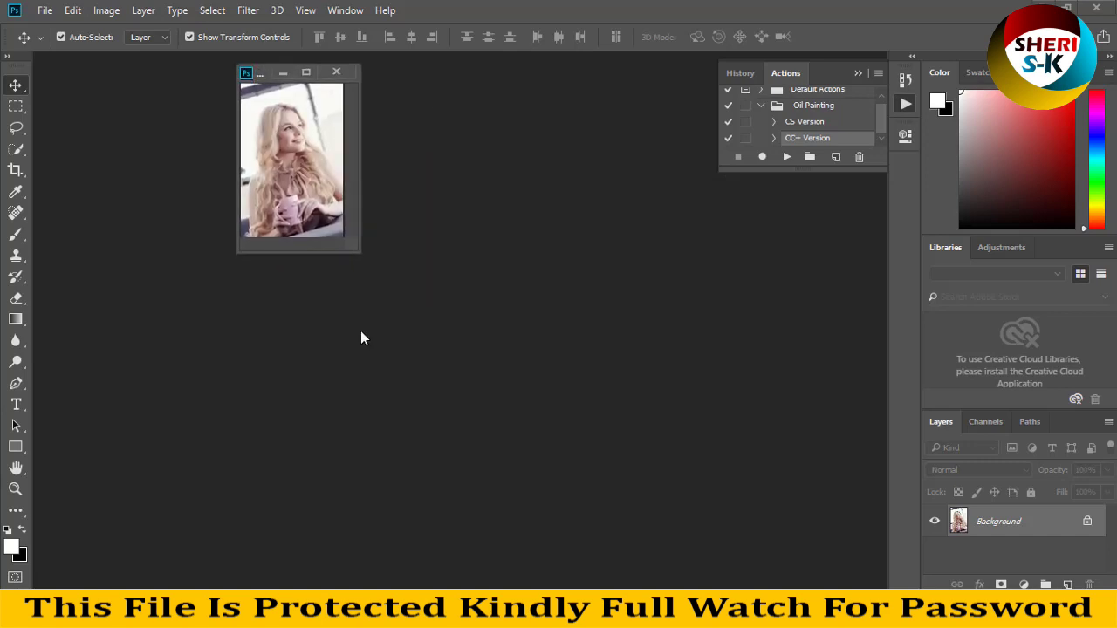
left_click_drag(355, 260, 780, 532)
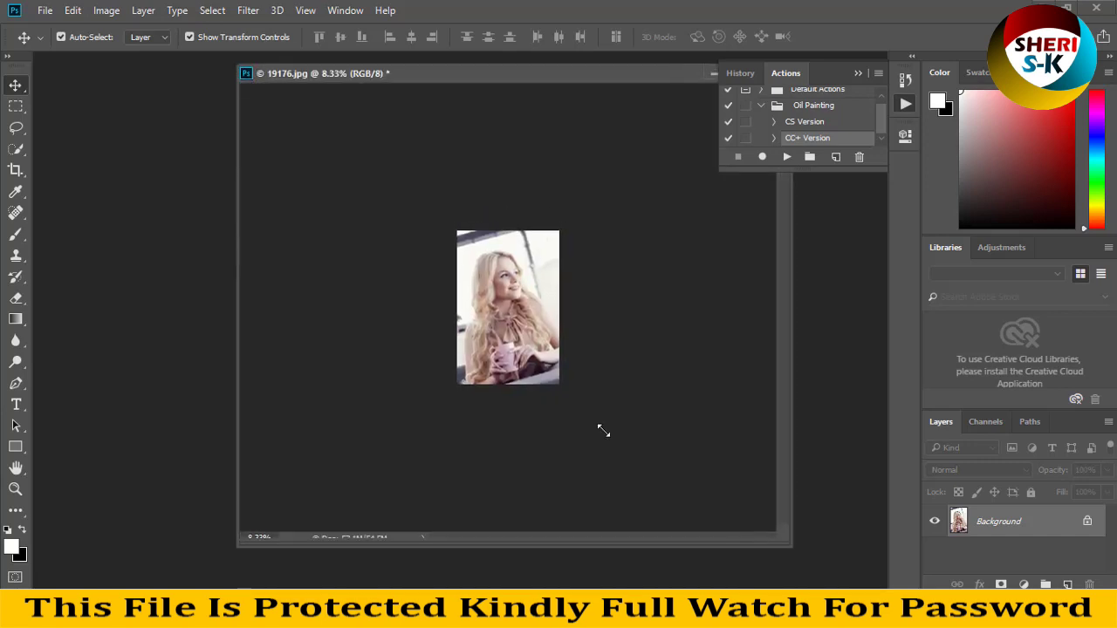
Play the CC+ Version action to give portrait 19176 an oil-painting look.
key("ctrl+plus")
key("ctrl+plus")
key("ctrl+plus")
key("ctrl+plus")
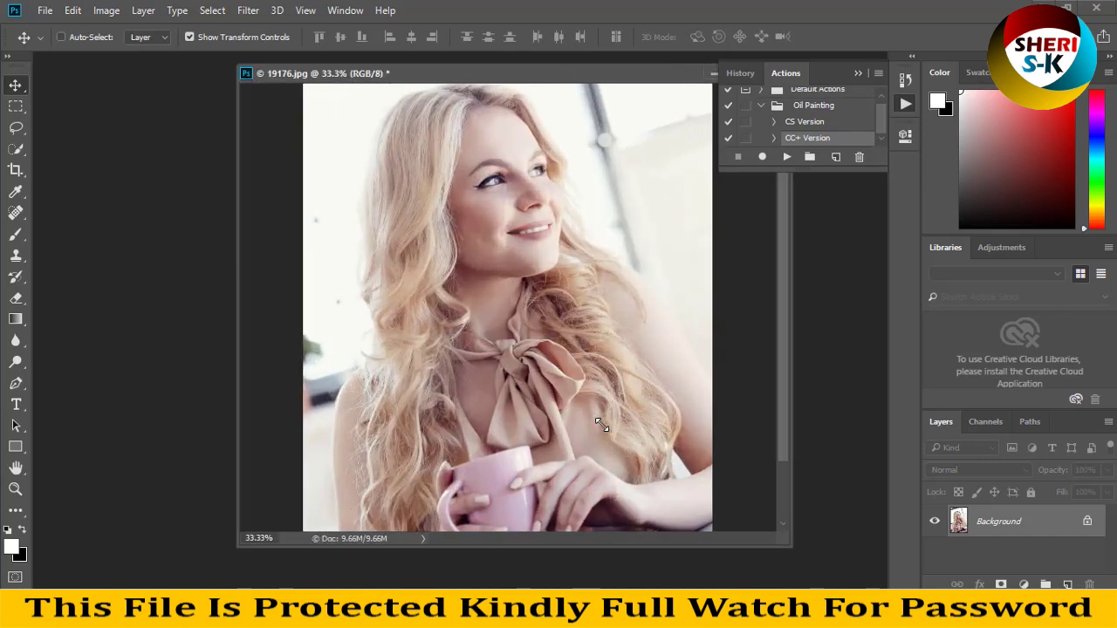
key("ctrl+minus")
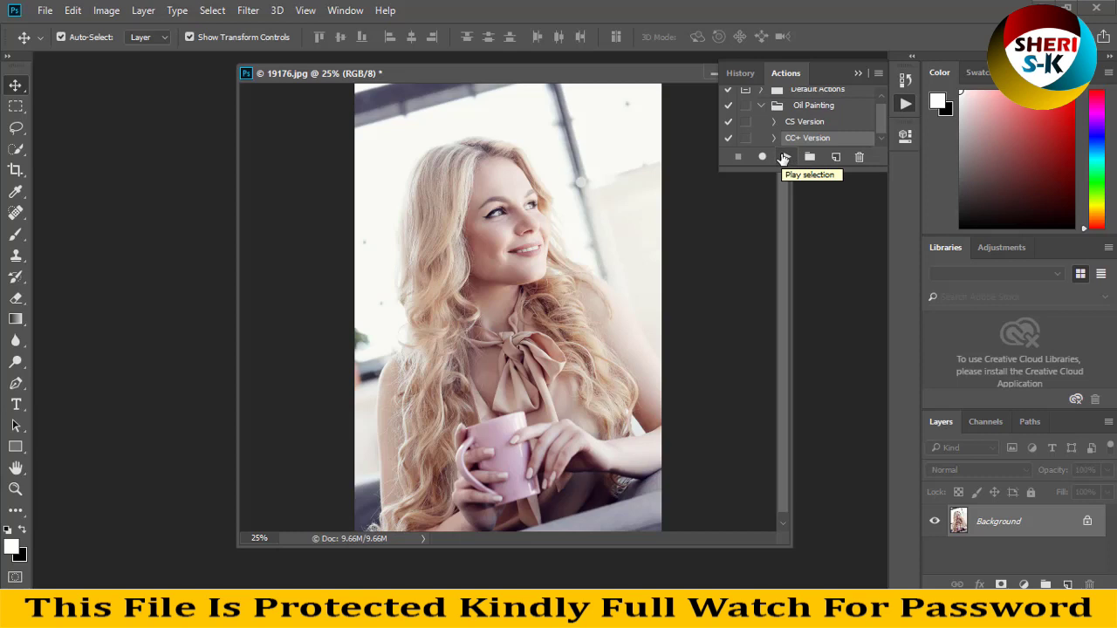
left_click(784, 157)
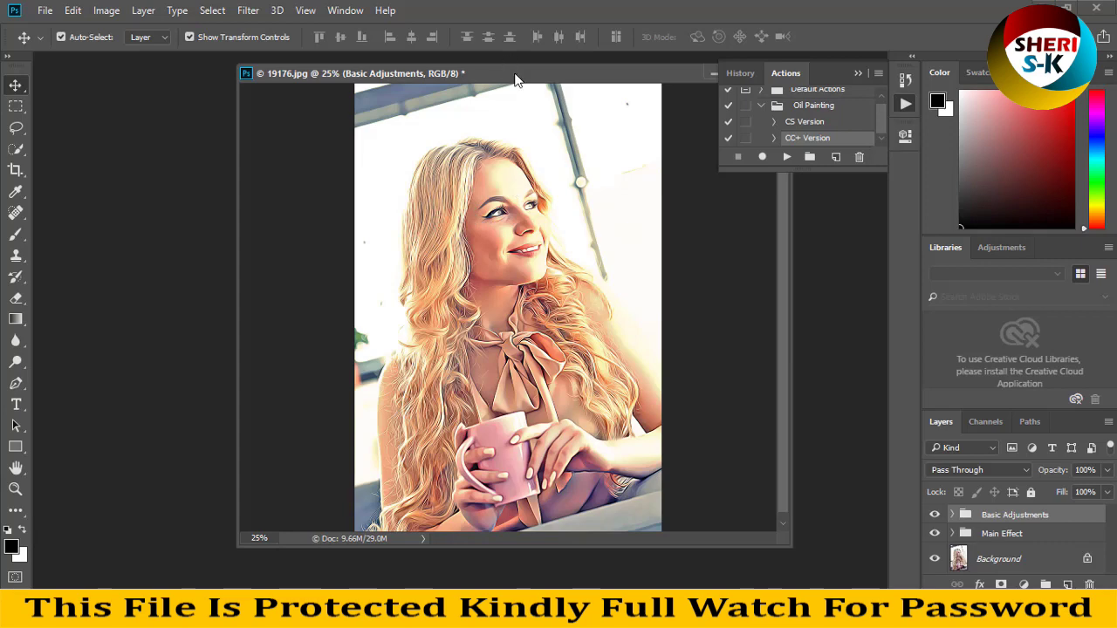
left_click_drag(515, 80, 444, 100)
Inspect the painted face up close, zoom back out, and close 19176.jpg.
scroll(454, 327, "up", 1)
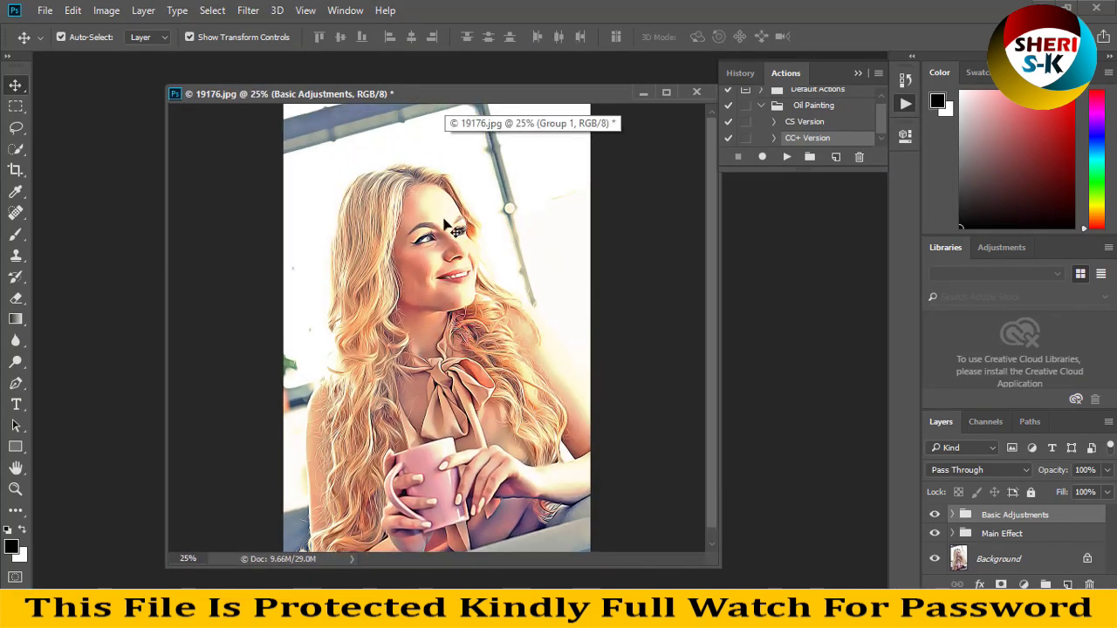
key("ctrl+plus")
key("ctrl+plus")
key("ctrl+plus")
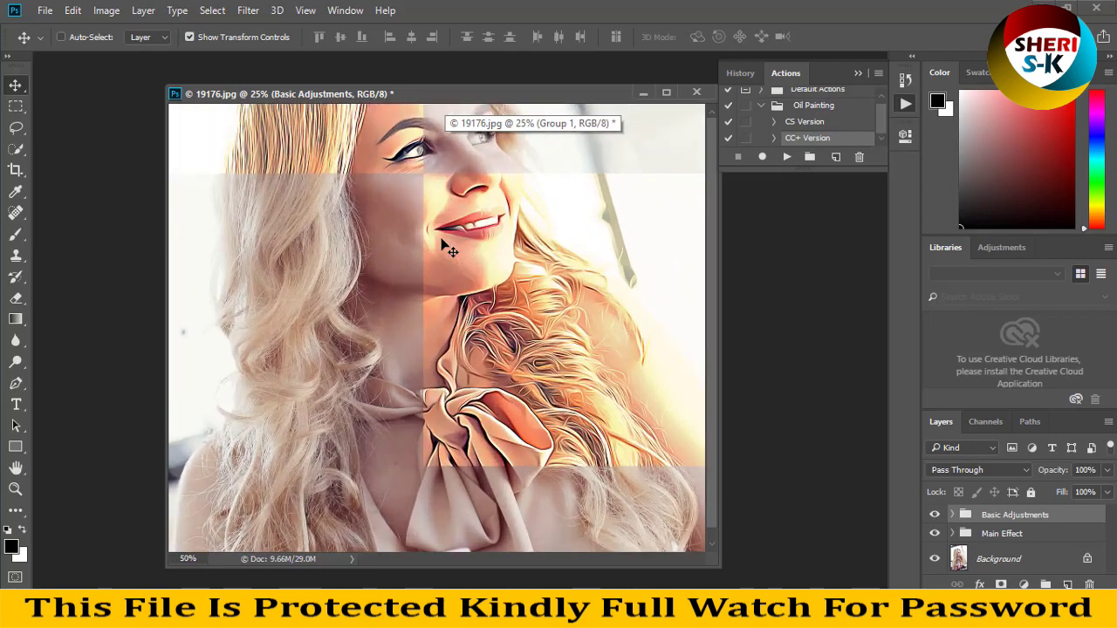
left_click_drag(428, 210, 506, 386)
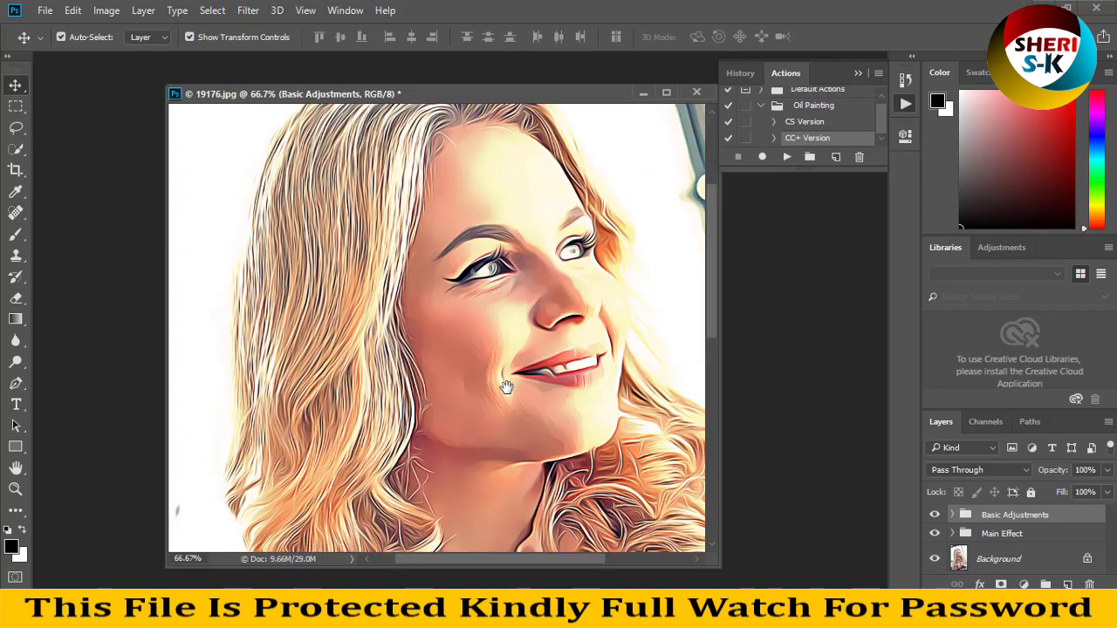
scroll(506, 386, "down", 5)
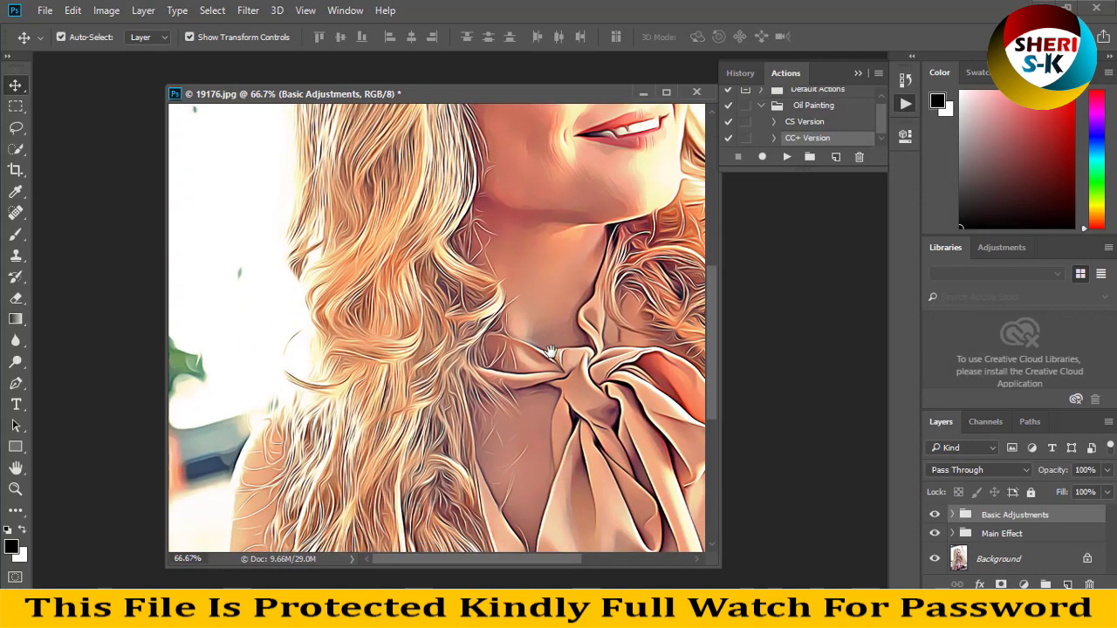
key("ctrl+minus")
key("ctrl+minus")
key("ctrl+minus")
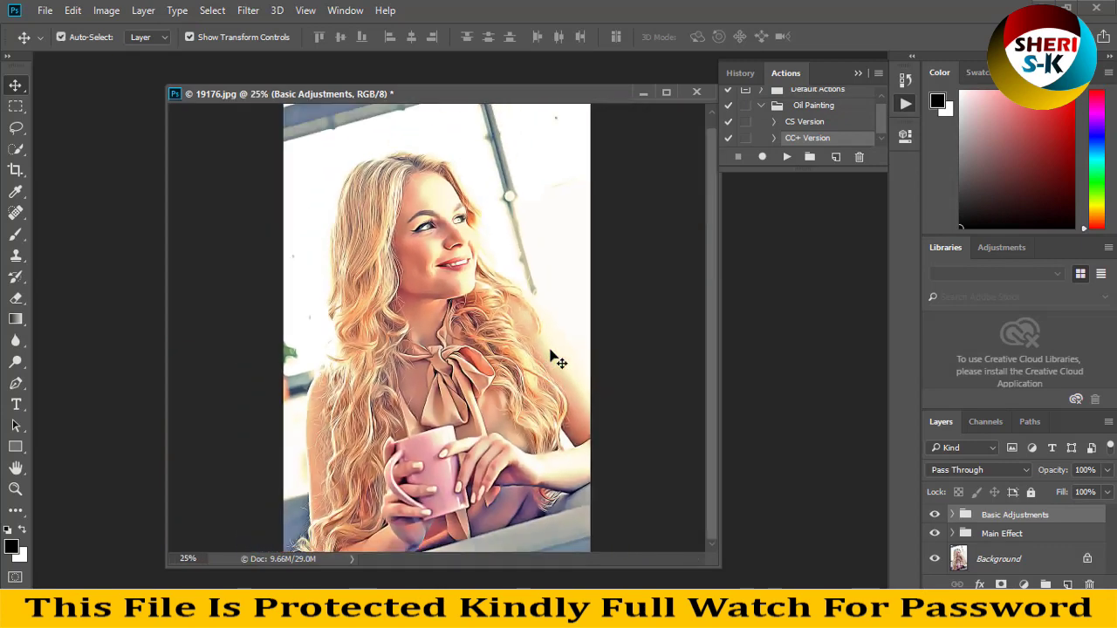
left_click(696, 93)
Discard 19176.jpg changes, open AdobeStock_296792867.jpeg and apply the CC+ Version action.
left_click(516, 229)
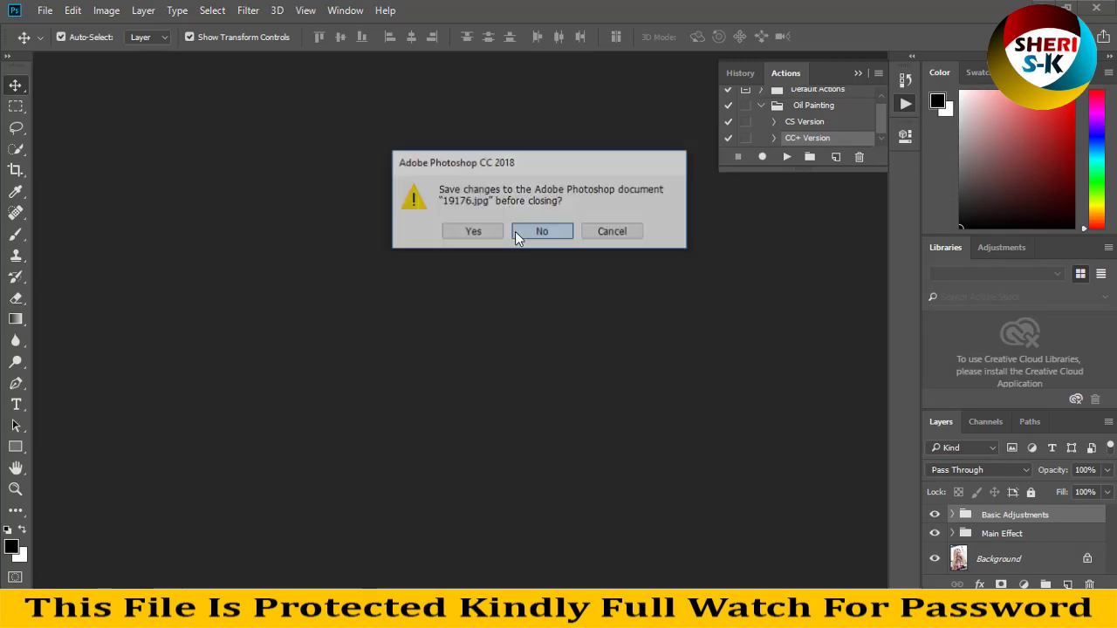
key("ctrl+o")
left_click(349, 251)
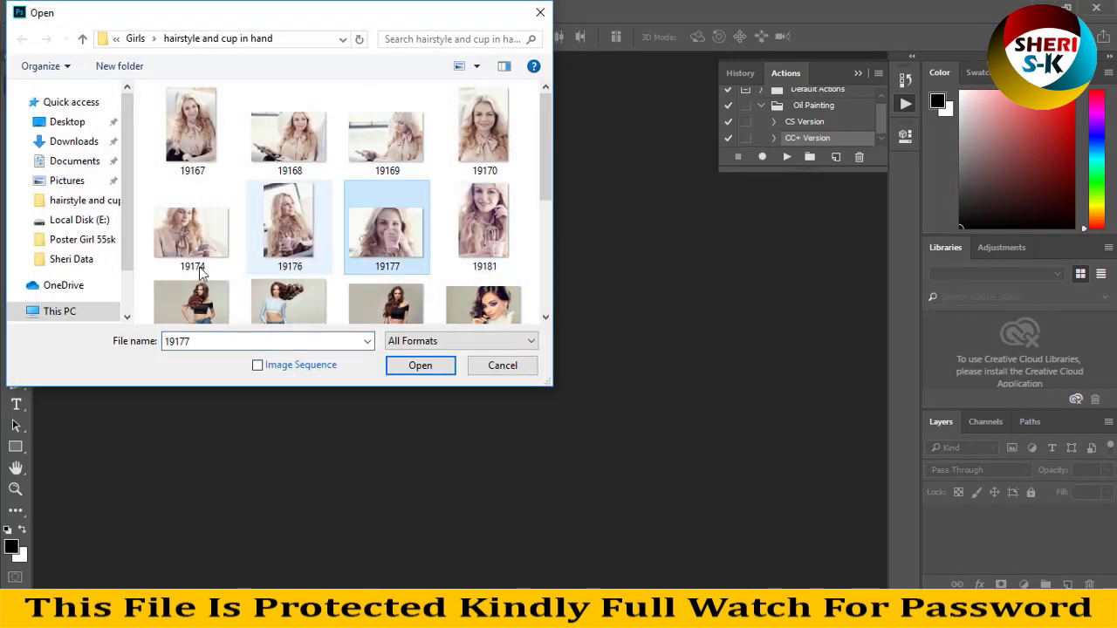
left_click(200, 289)
left_click(389, 365)
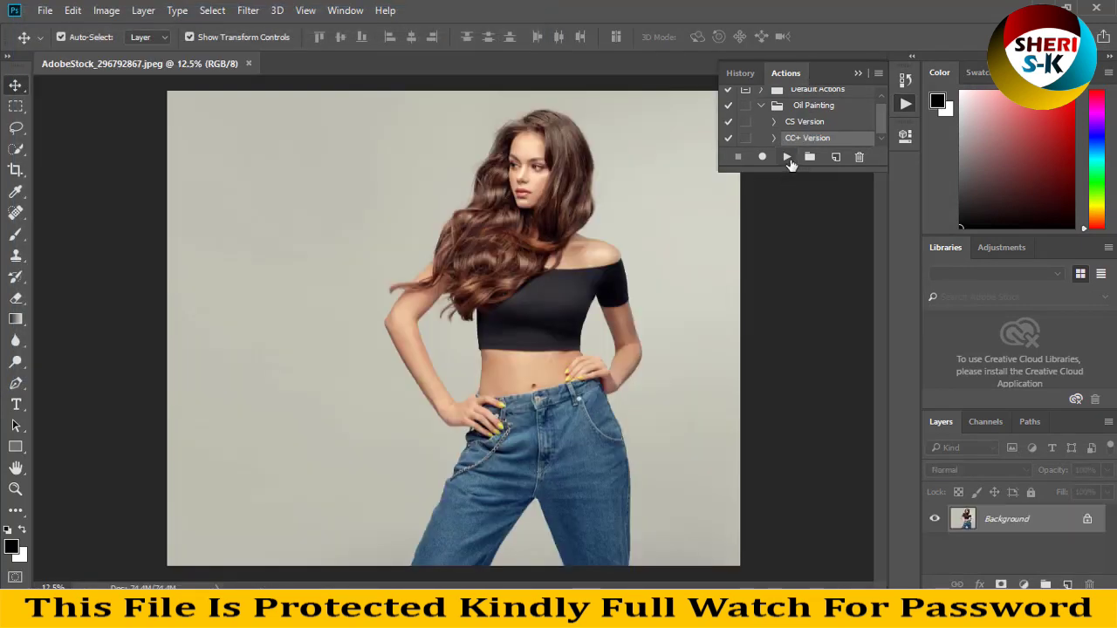
left_click(787, 160)
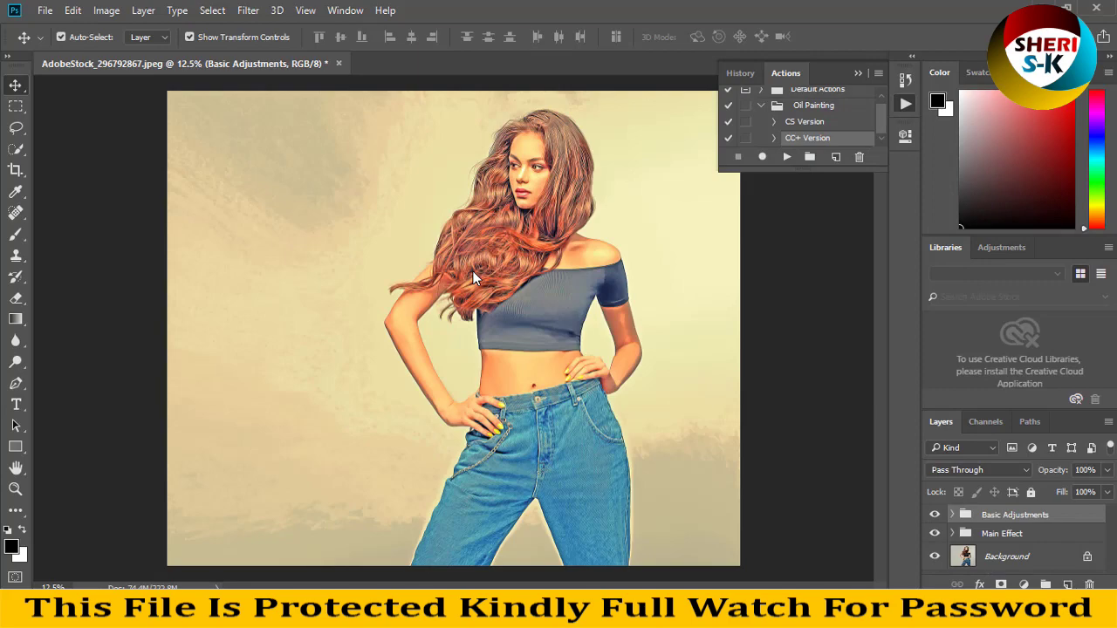
scroll(472, 271, "up", 3)
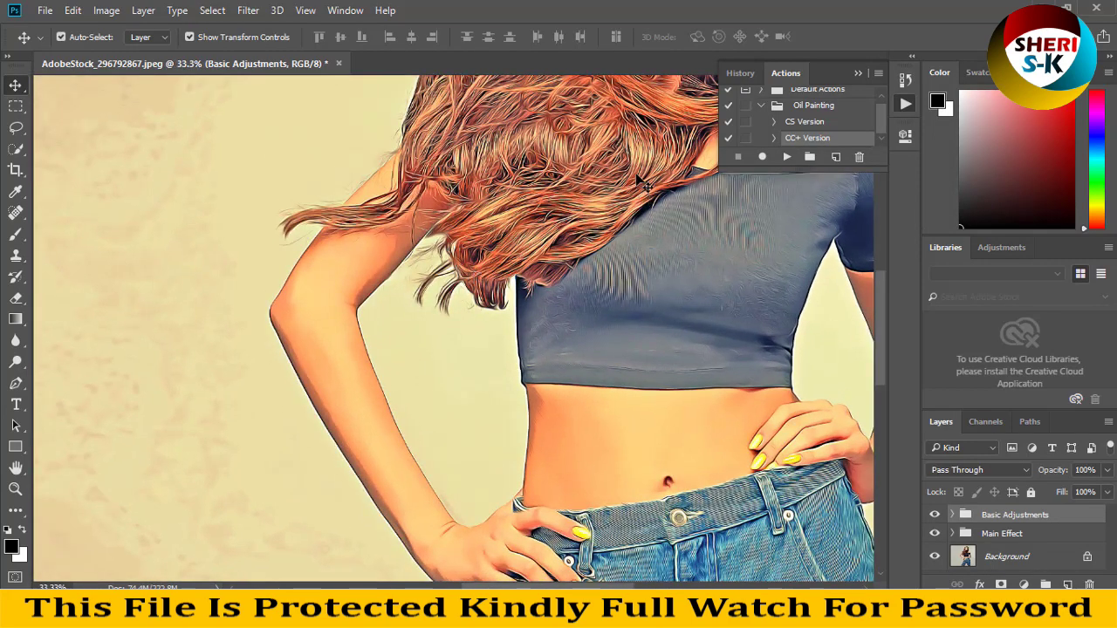
left_click_drag(625, 223, 614, 464)
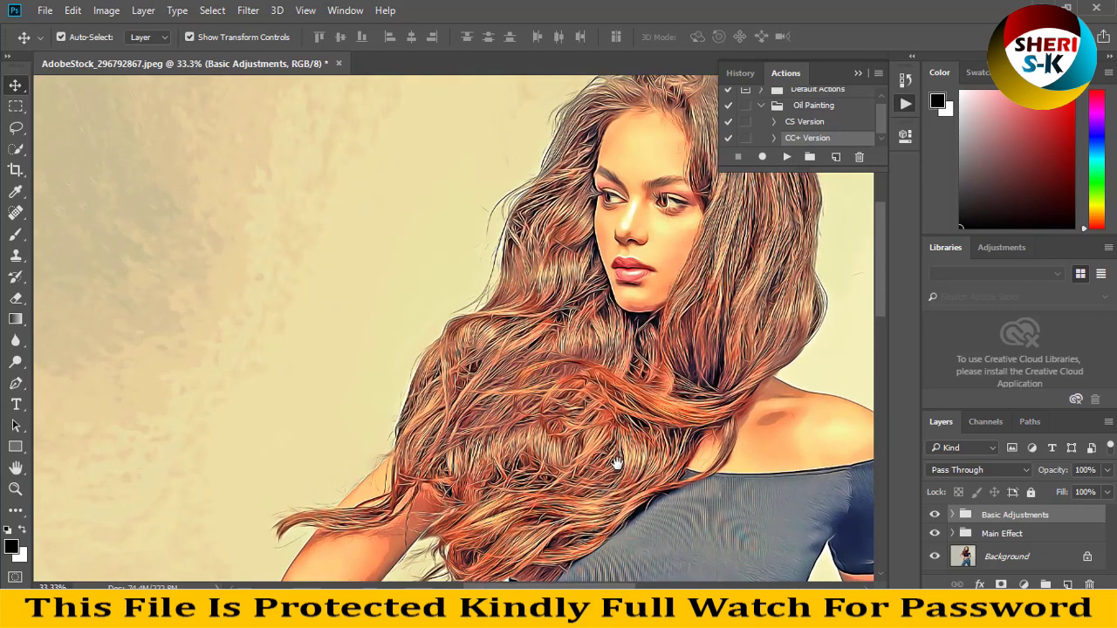
left_click_drag(610, 405, 508, 417)
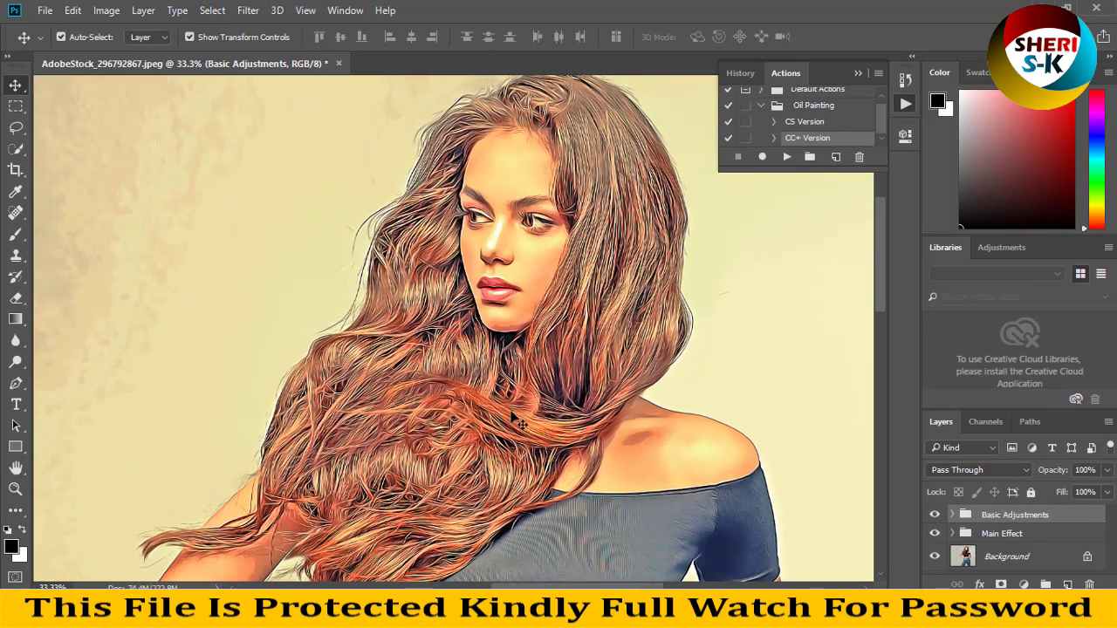